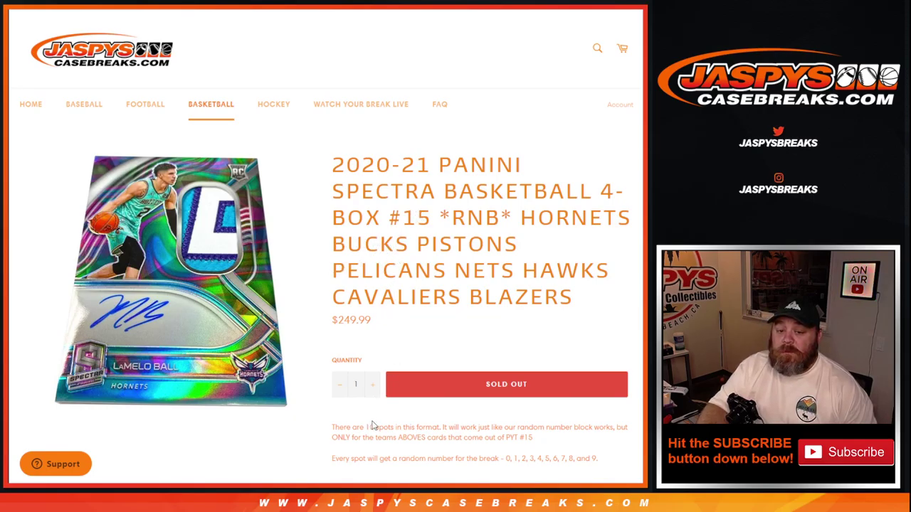
- Scroll through the break's rules in the Jaspys Case Breaks product description
scroll(375, 425, down, 1)
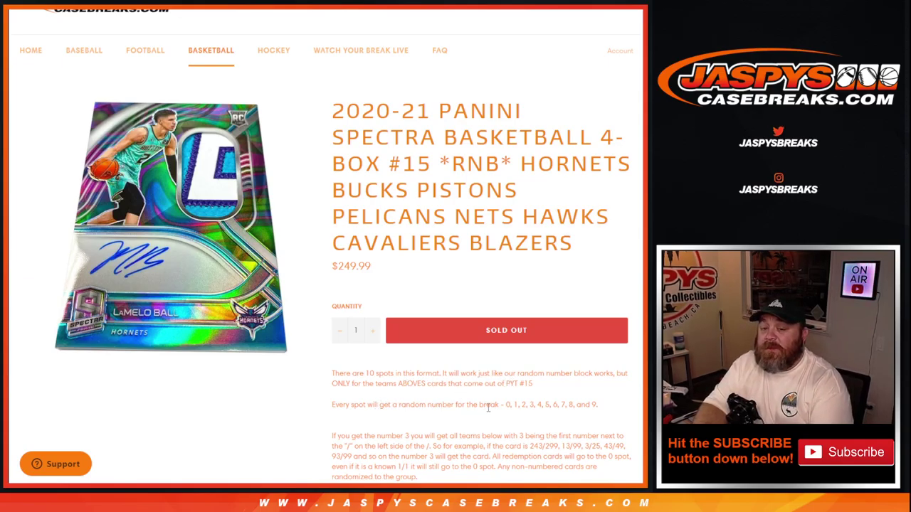
scroll(586, 406, down, 1)
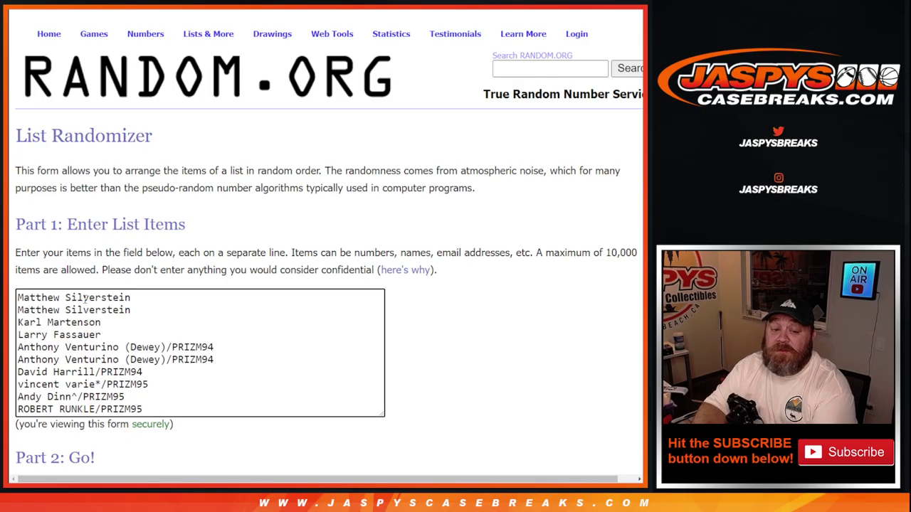
- Paste the entry list into the randomizer and roll two dice on the Dice Roller, getting 8
key(ctrl+a)
key(ctrl+v)
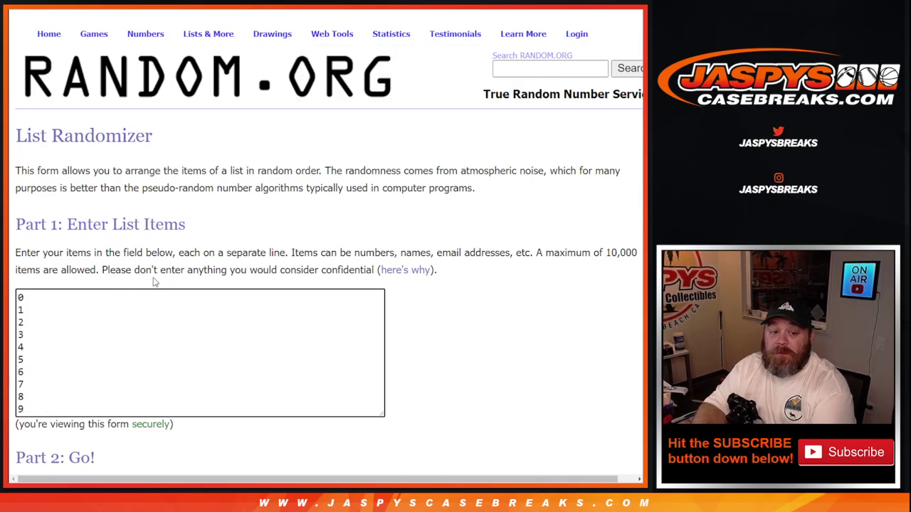
key(ctrl+Tab)
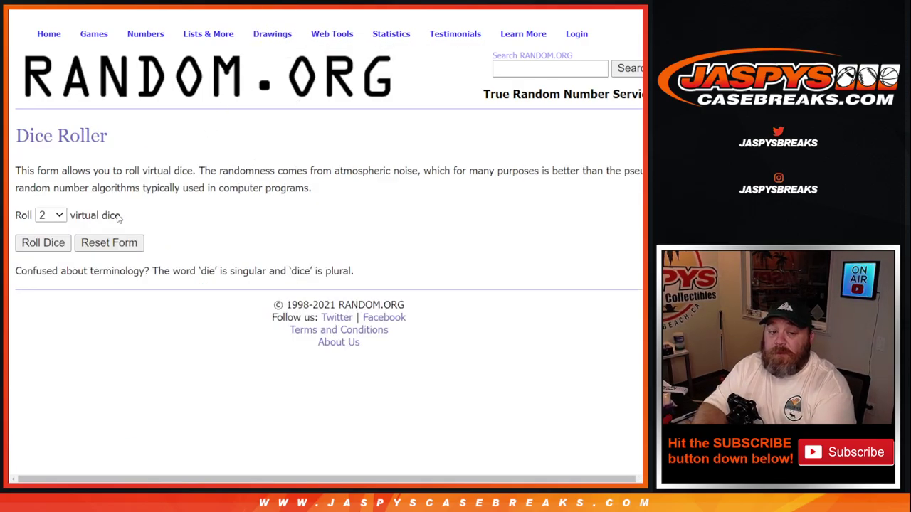
click(44, 243)
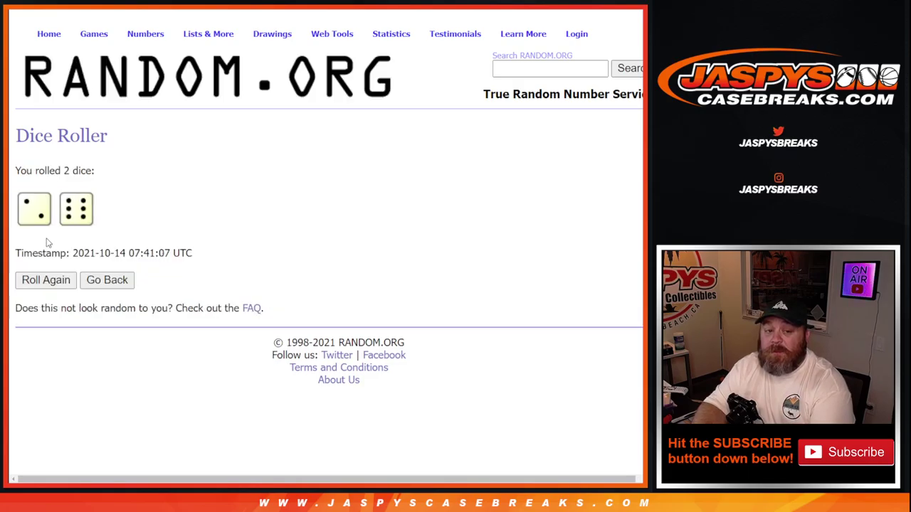
key(ctrl+Tab)
- Shuffle the ten customer entries eight times and select the final randomized names
scroll(112, 224, down, 1)
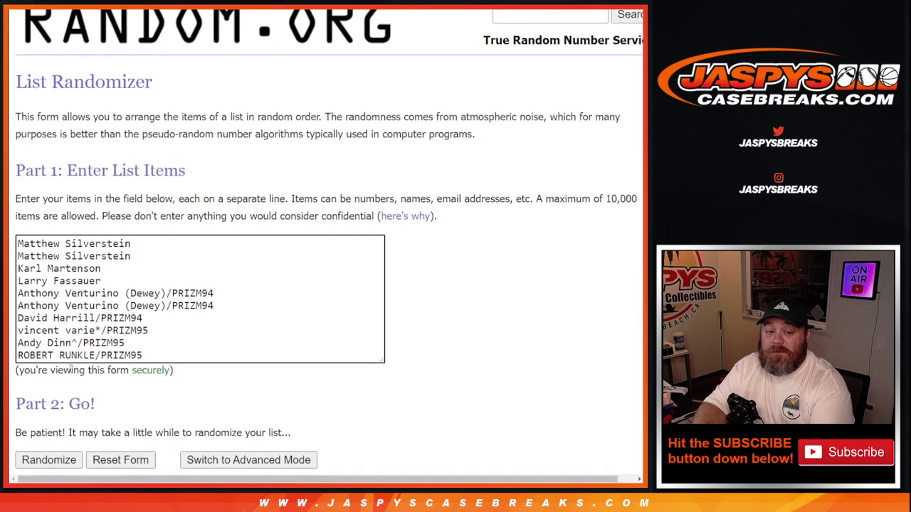
click(49, 459)
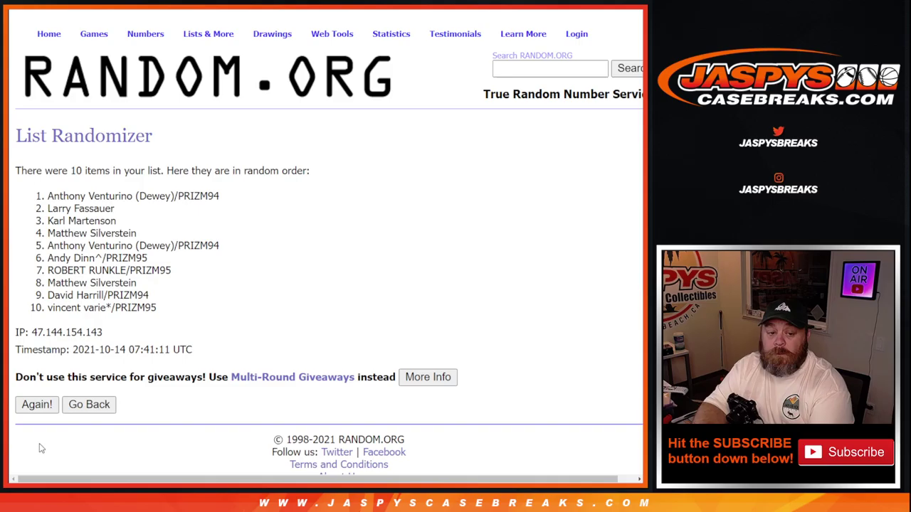
click(32, 405)
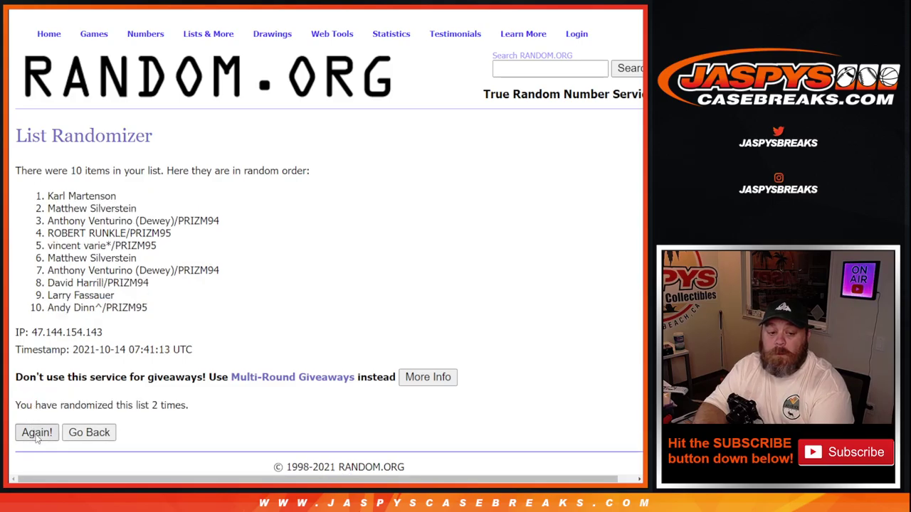
click(37, 433)
click(37, 432)
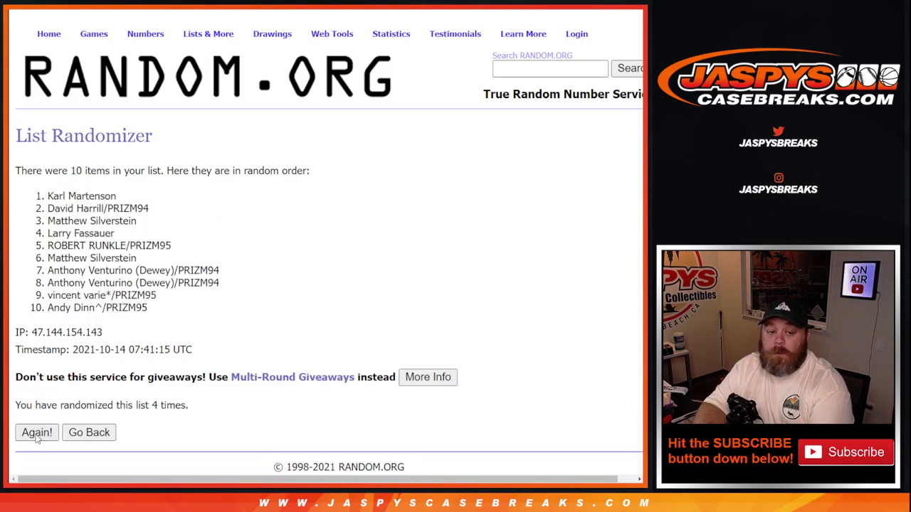
click(37, 435)
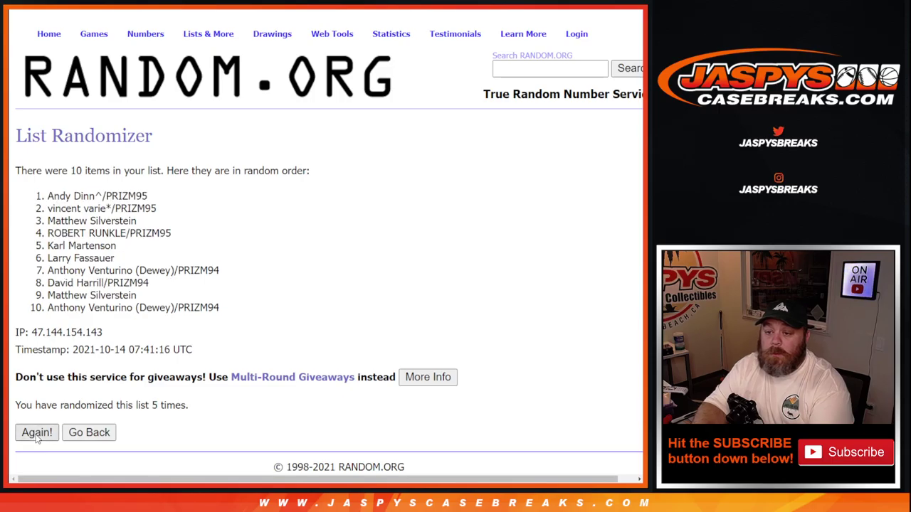
click(37, 434)
click(37, 434)
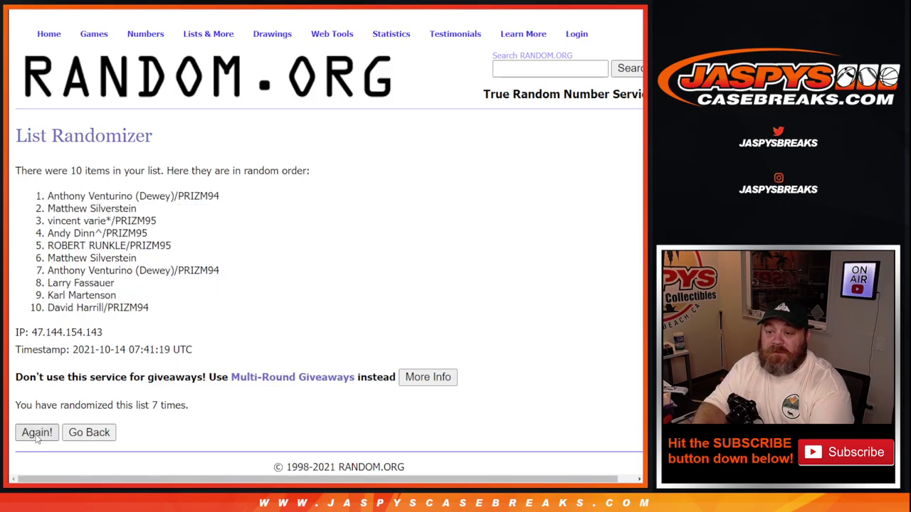
click(37, 434)
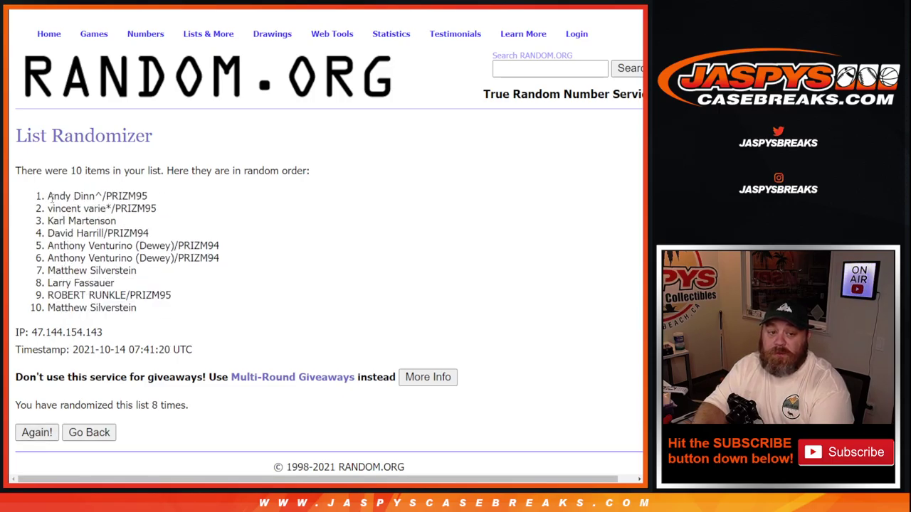
drag(49, 197, 165, 311)
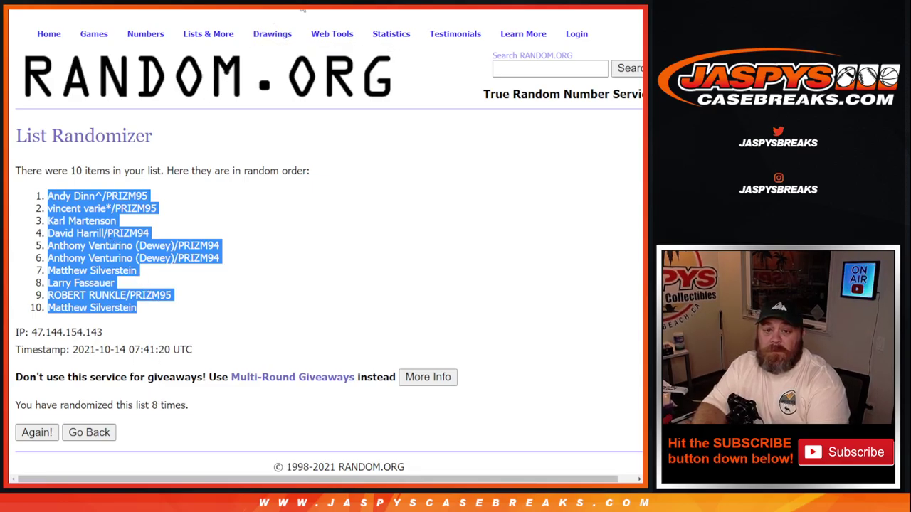
- Paste the shuffled names into A1:A10, then return to the 0–9 number list
key(ctrl+Tab)
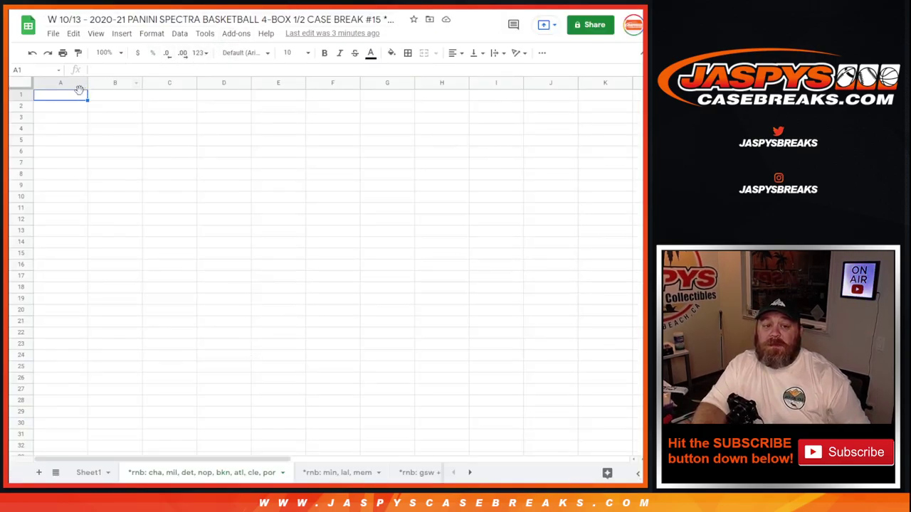
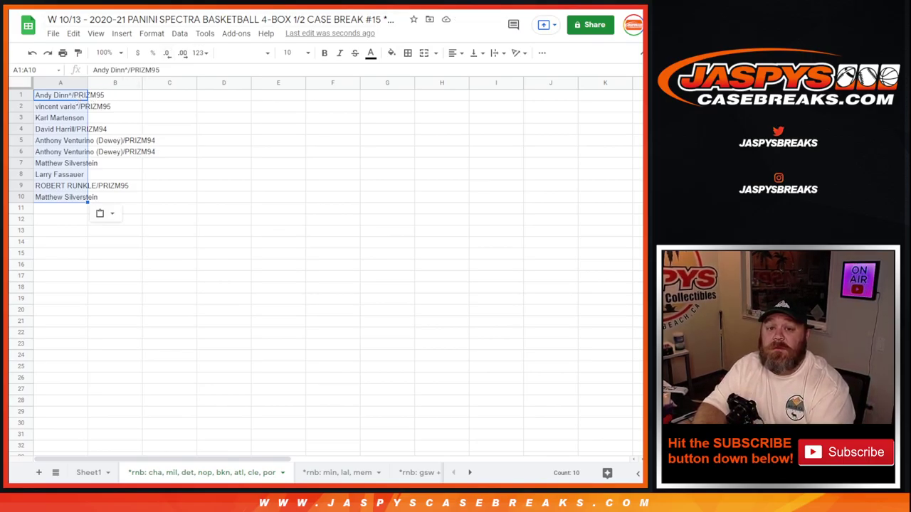
key(ctrl+Tab)
scroll(77, 155, down, 2)
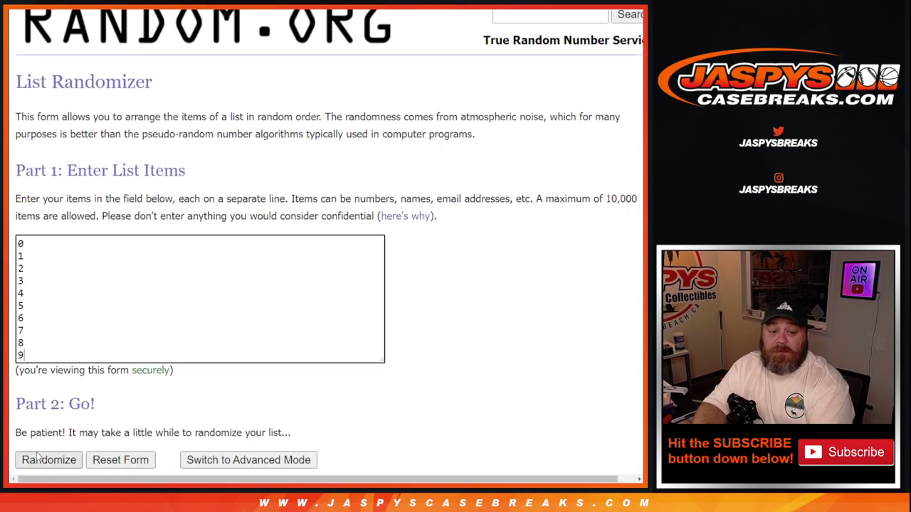
- Shuffle the numbers 0–9 eight times, ending 7, 6, 1, 8, 5, 9, 3, 4, 0, 2
click(39, 461)
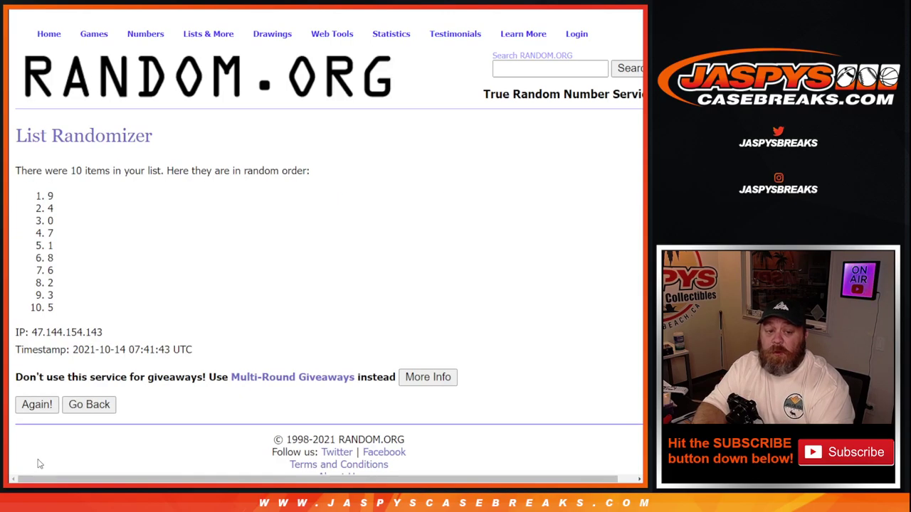
click(43, 409)
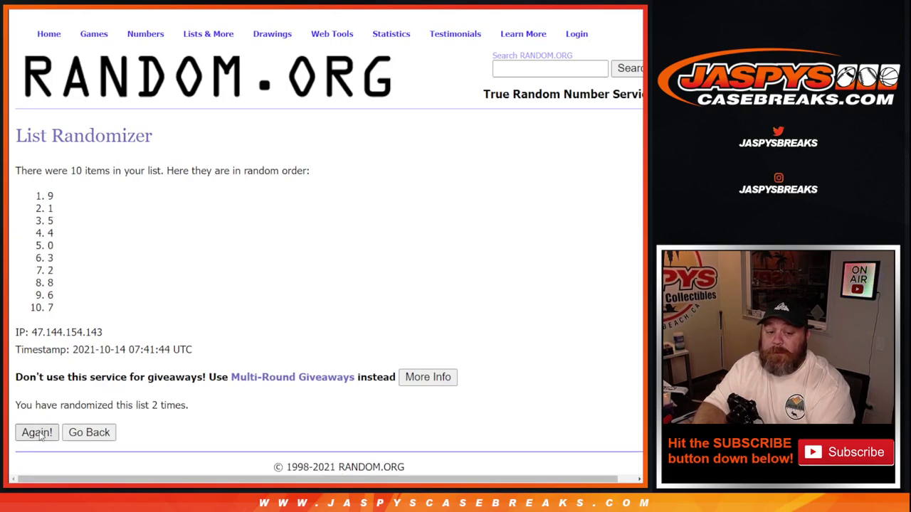
click(37, 432)
click(37, 433)
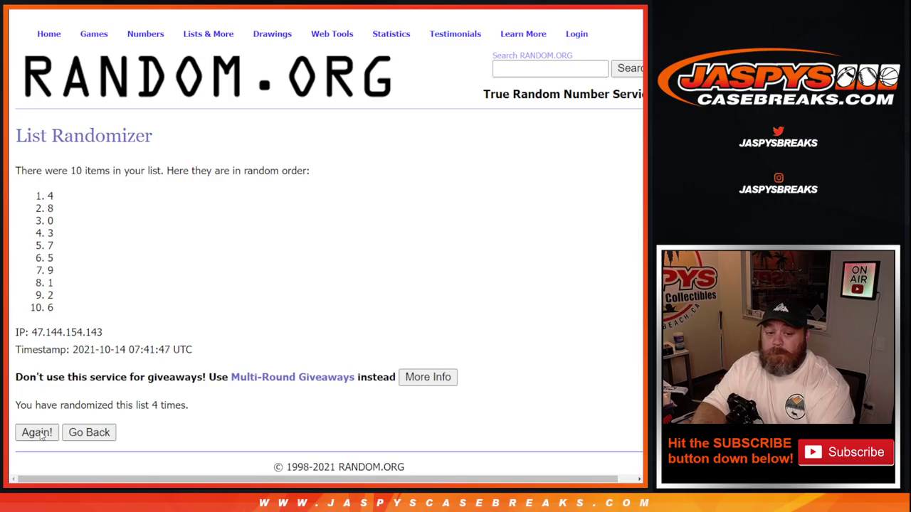
click(37, 432)
click(37, 432)
click(39, 433)
click(40, 434)
- Select the shuffled numbers and go back to the spreadsheet at cell B1
drag(47, 193, 76, 307)
key(ctrl+c)
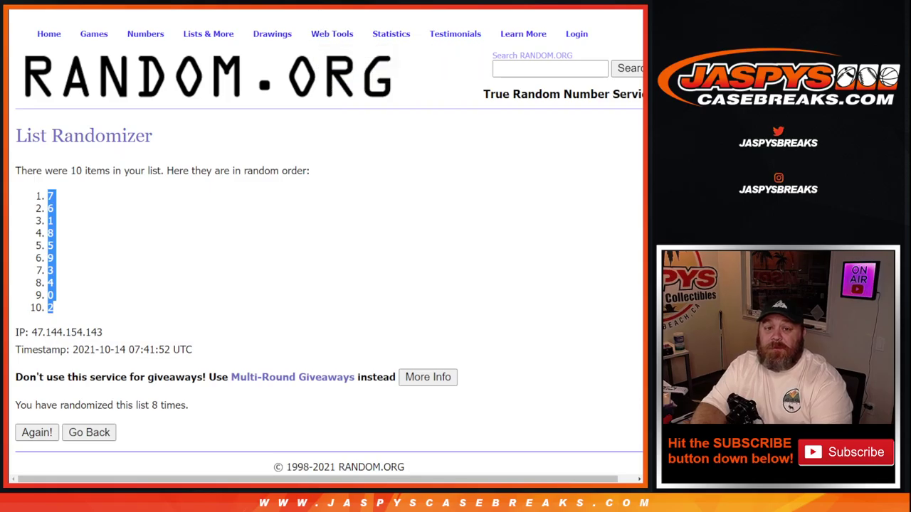
key(ctrl+Tab)
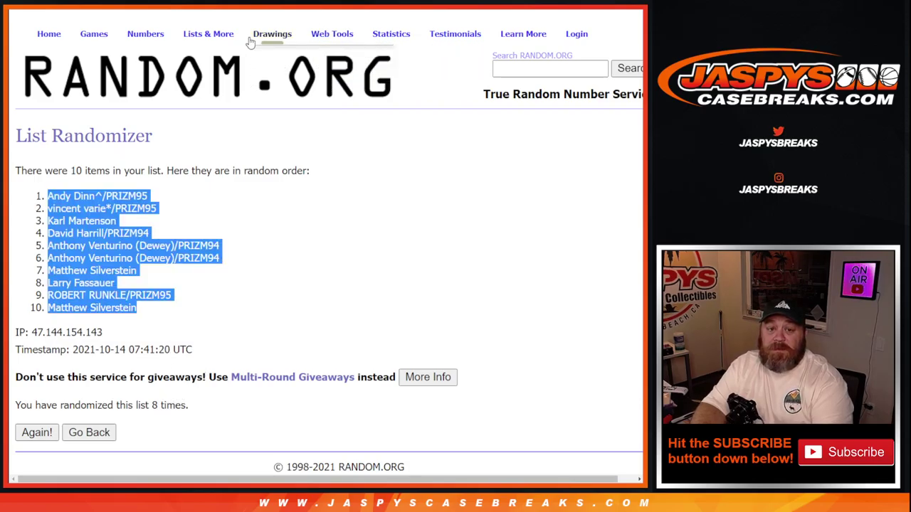
key(ctrl+Tab)
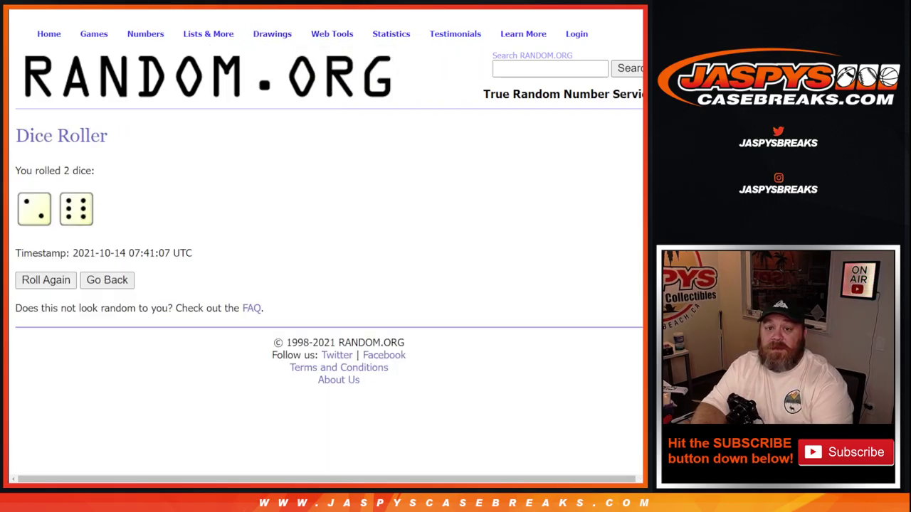
key(ctrl+Tab)
click(136, 97)
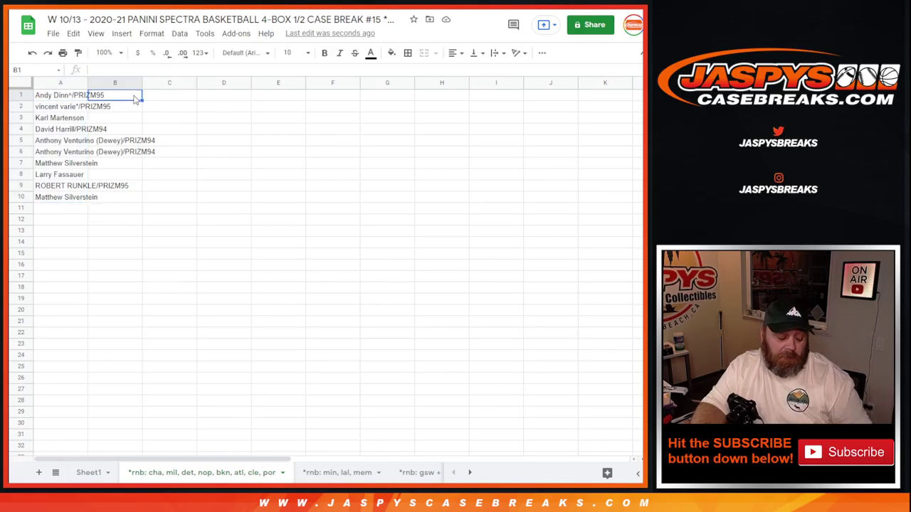
- Paste the numbers into B1:B10 and make the whole sheet bold Arial size 14
key(ctrl+v)
click(20, 83)
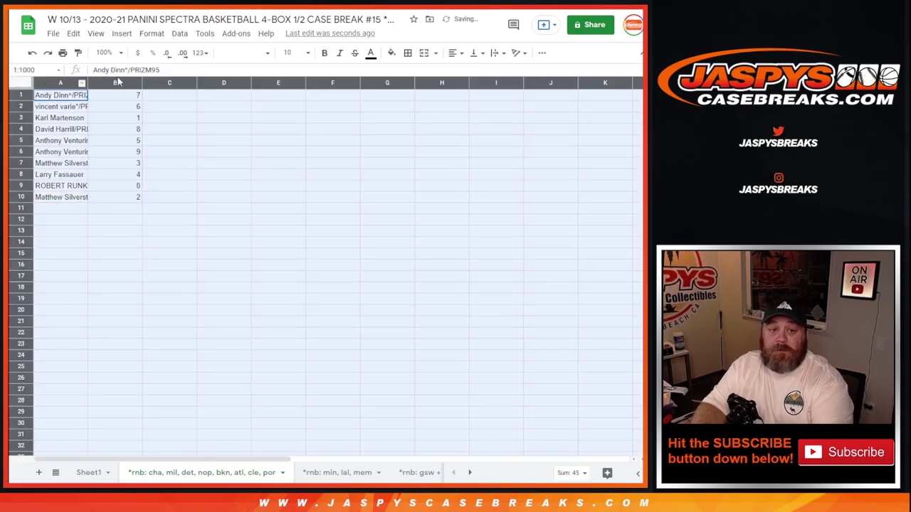
click(246, 52)
click(240, 116)
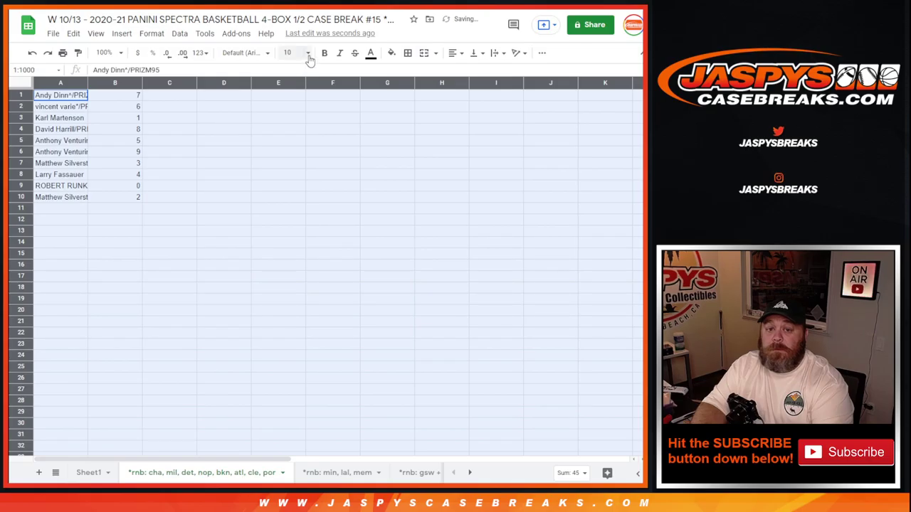
click(292, 52)
click(288, 192)
click(325, 52)
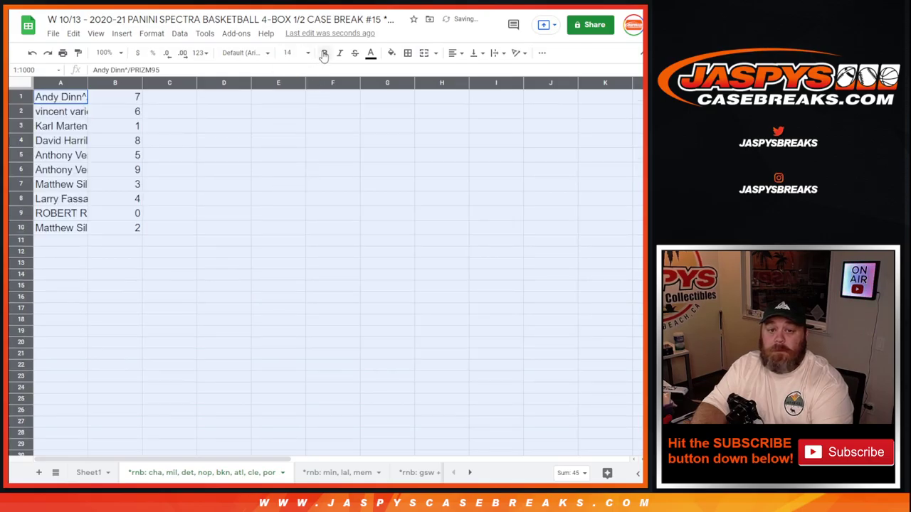
- Auto-fit column A's width to the full customer names
drag(86, 83, 87, 83)
double_click(86, 83)
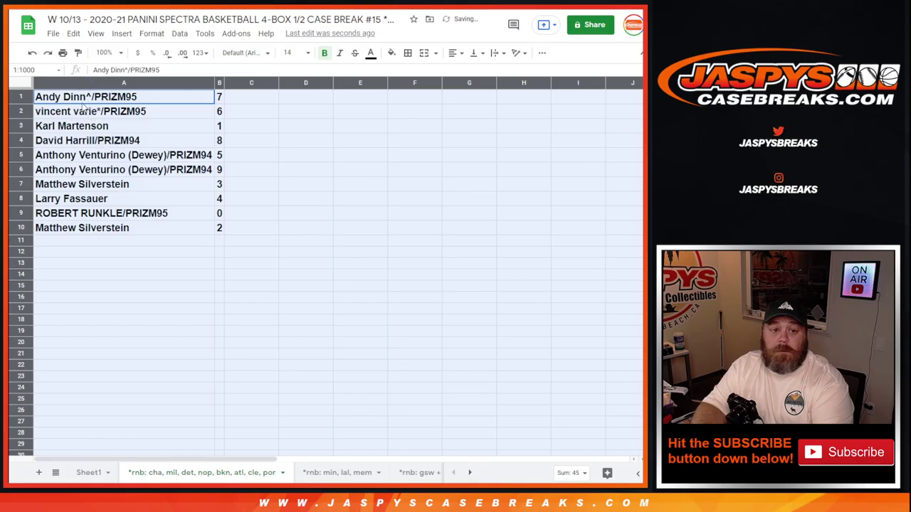
click(84, 103)
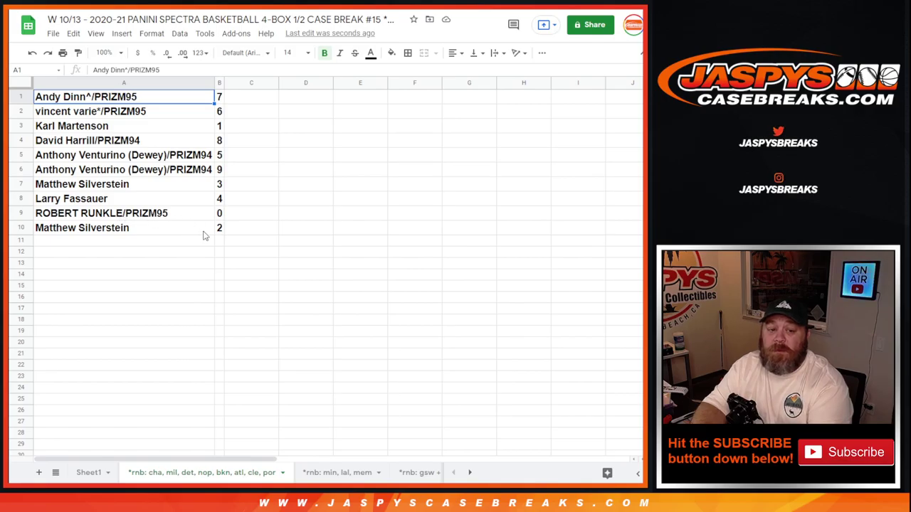
- Apply all borders to every cell in A1:B10
drag(220, 229, 165, 101)
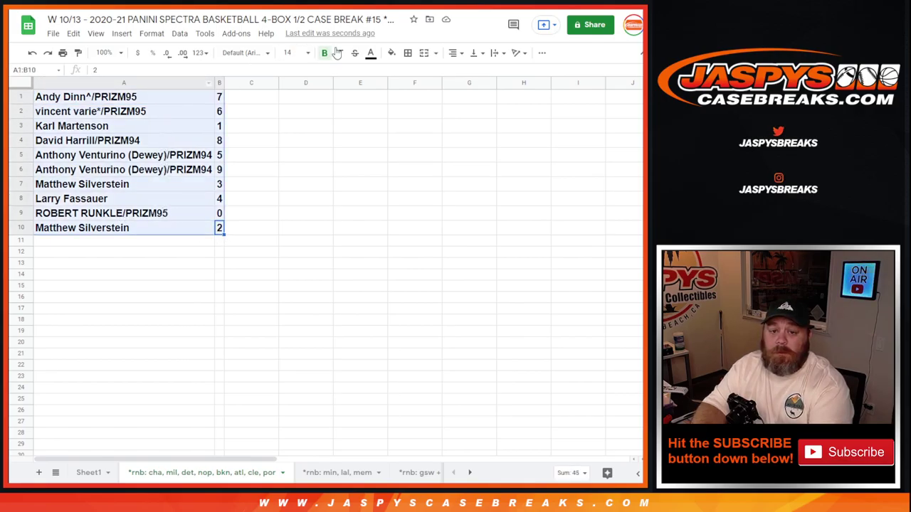
click(408, 52)
click(412, 74)
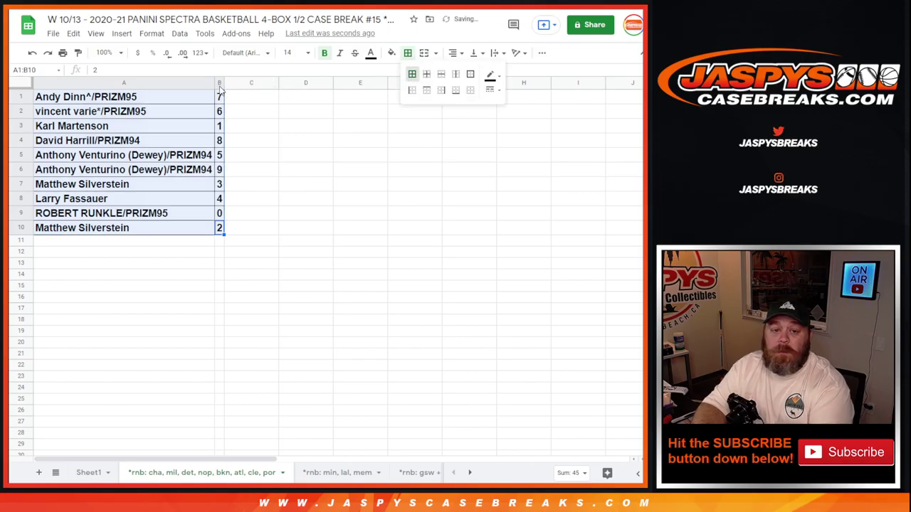
- Sort the sheet by column B so numbers run 0 to 9, then return to the Jaspys product page
click(219, 82)
right_click(219, 82)
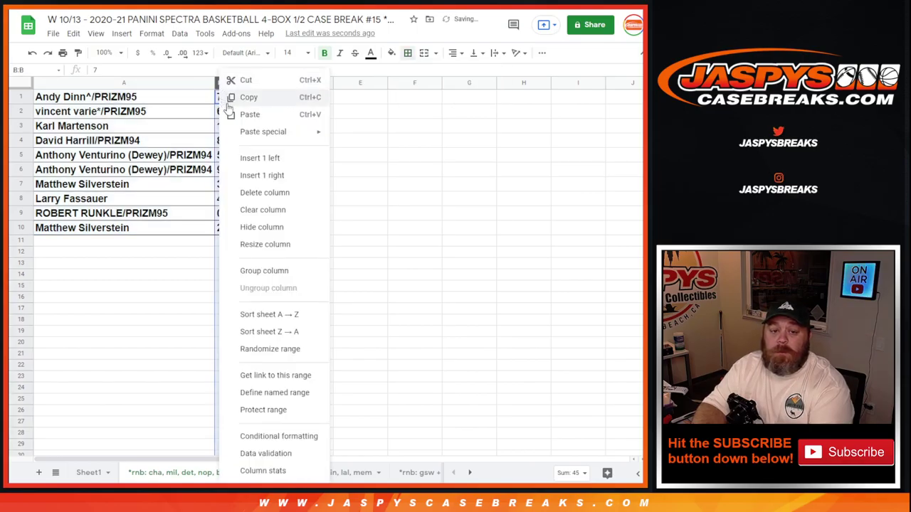
click(296, 313)
click(173, 96)
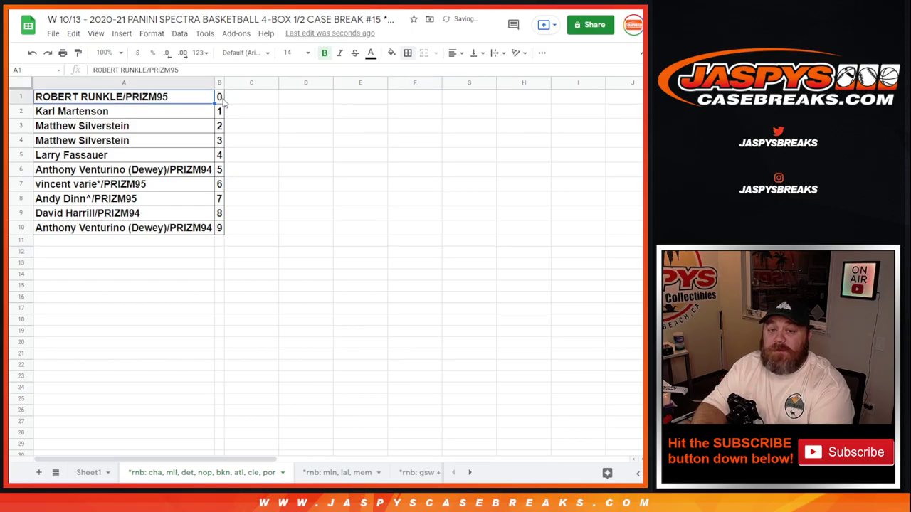
click(221, 100)
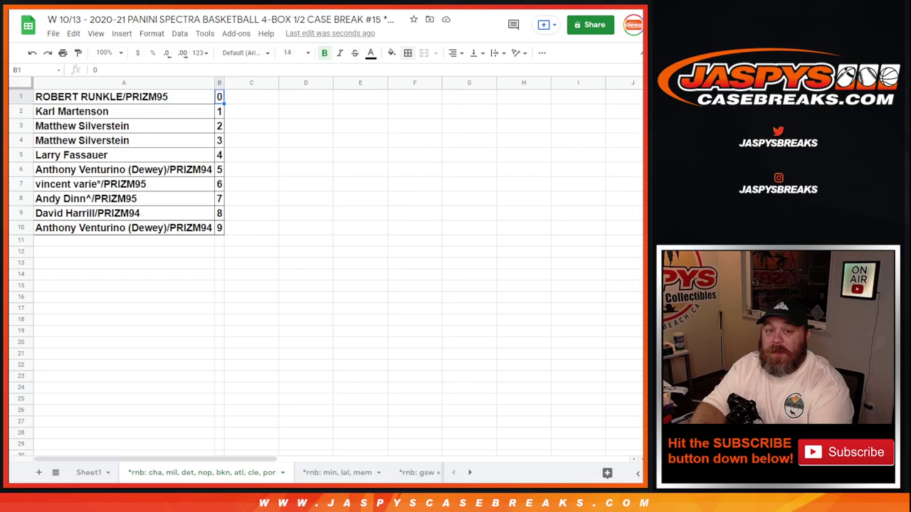
key(ctrl+Tab)
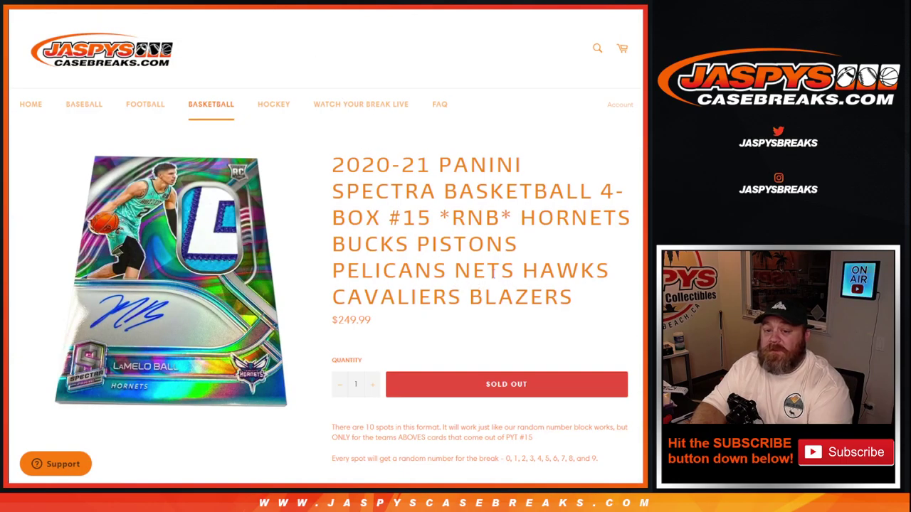